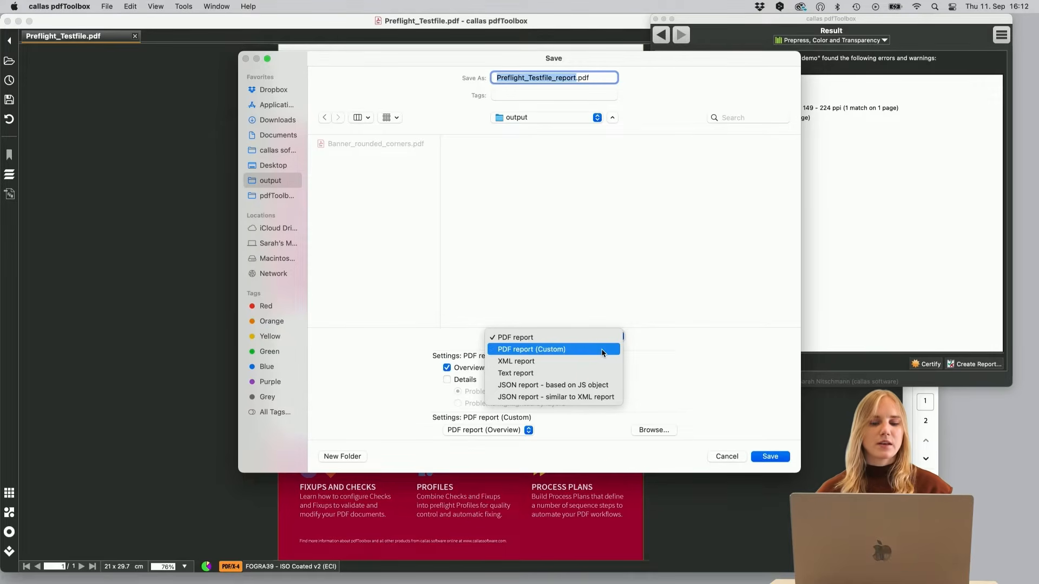
# - Save the standard PDF report with Overview to the output folder as Preflight_Testfile_report.pdf
pyautogui.click(664, 351)
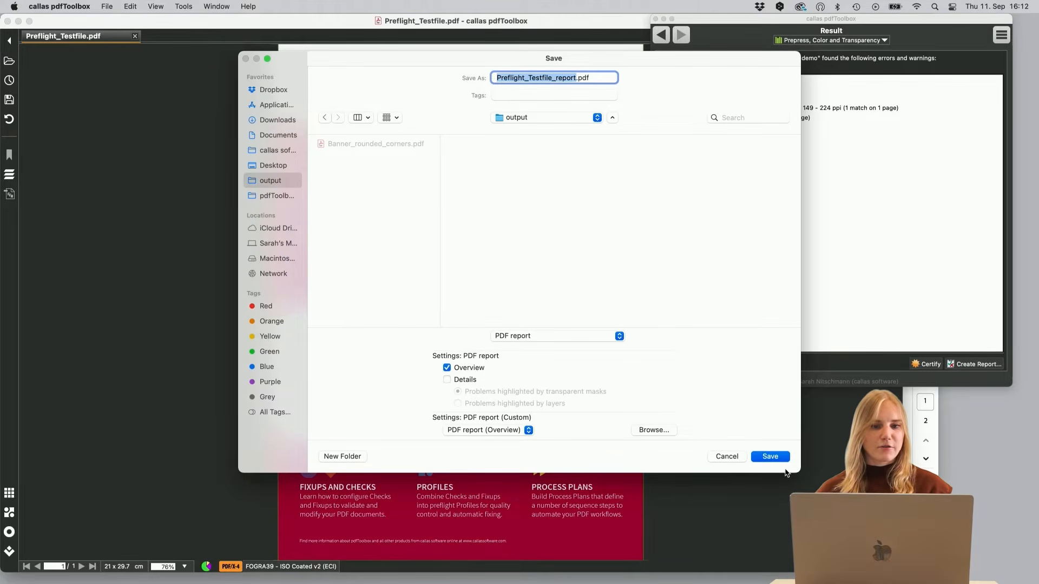
pyautogui.click(770, 458)
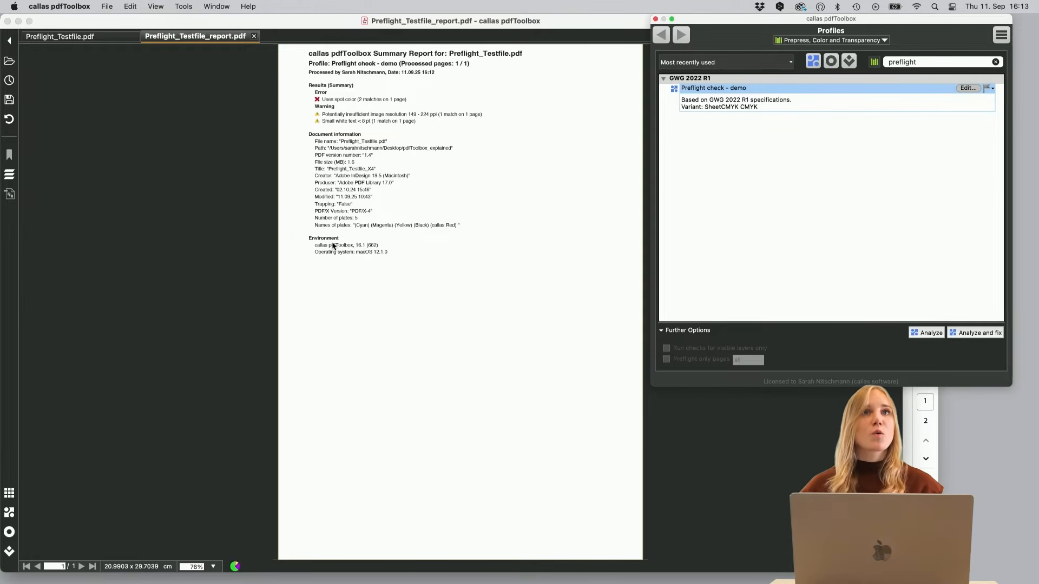
# - Close the report and return to the preflight result to start creating another report
pyautogui.click(253, 35)
pyautogui.click(681, 36)
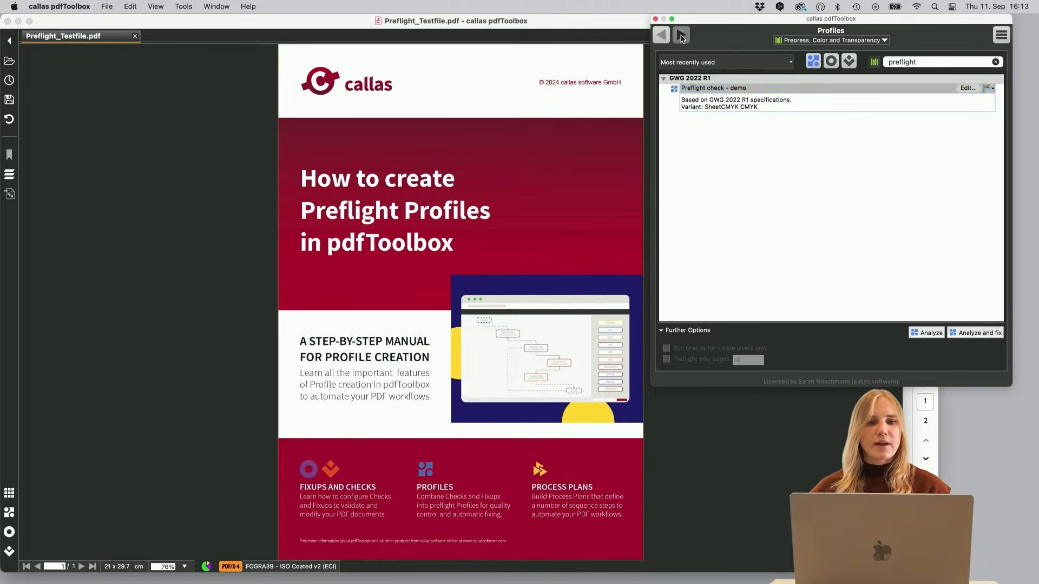
pyautogui.click(974, 364)
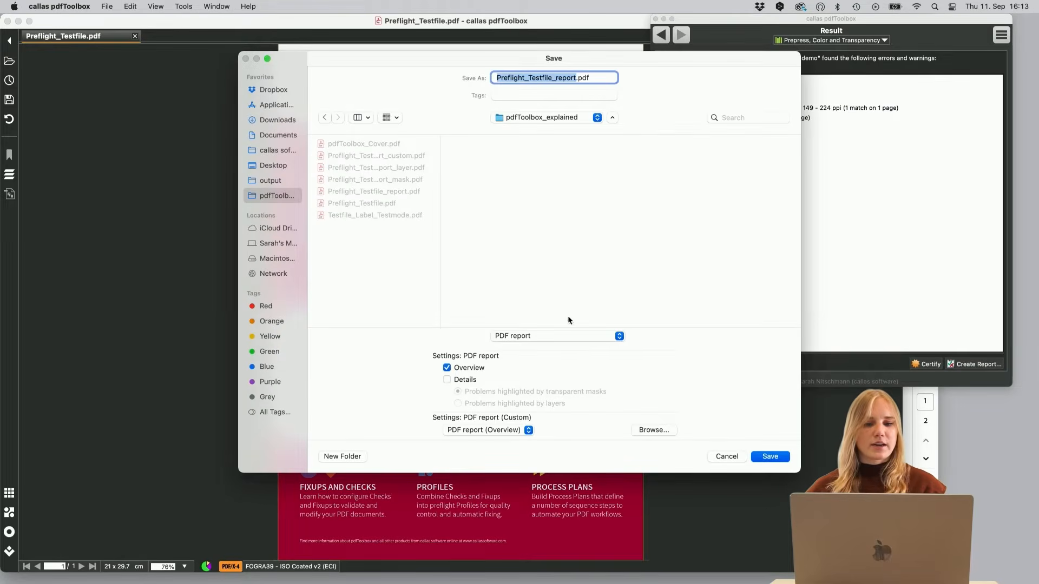
# - Save a PDF report (Custom) to the output folder as Preflight_Testfile_report_custom.pdf
pyautogui.click(595, 339)
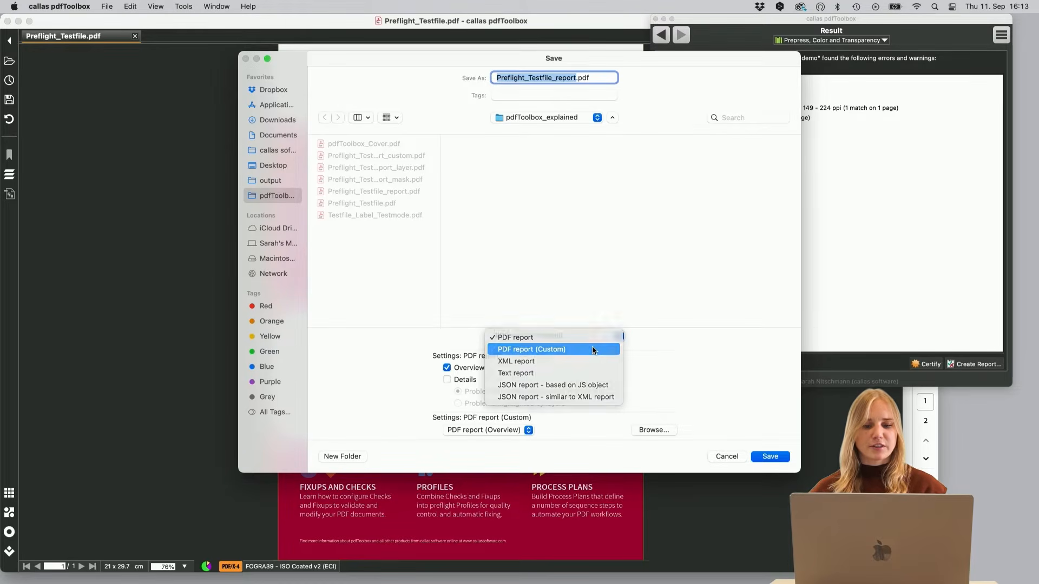
pyautogui.click(593, 350)
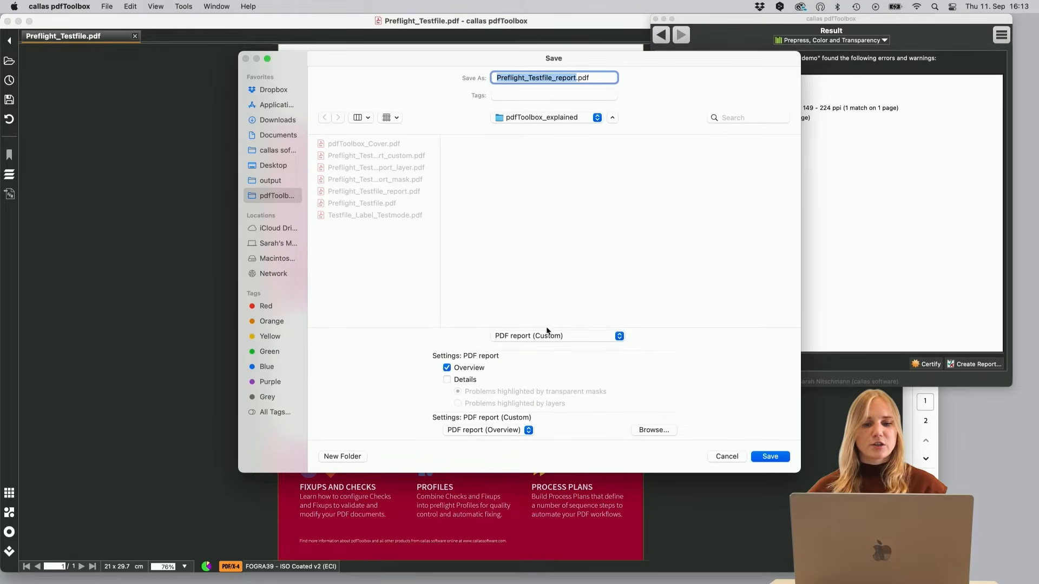
pyautogui.click(270, 181)
pyautogui.click(574, 79)
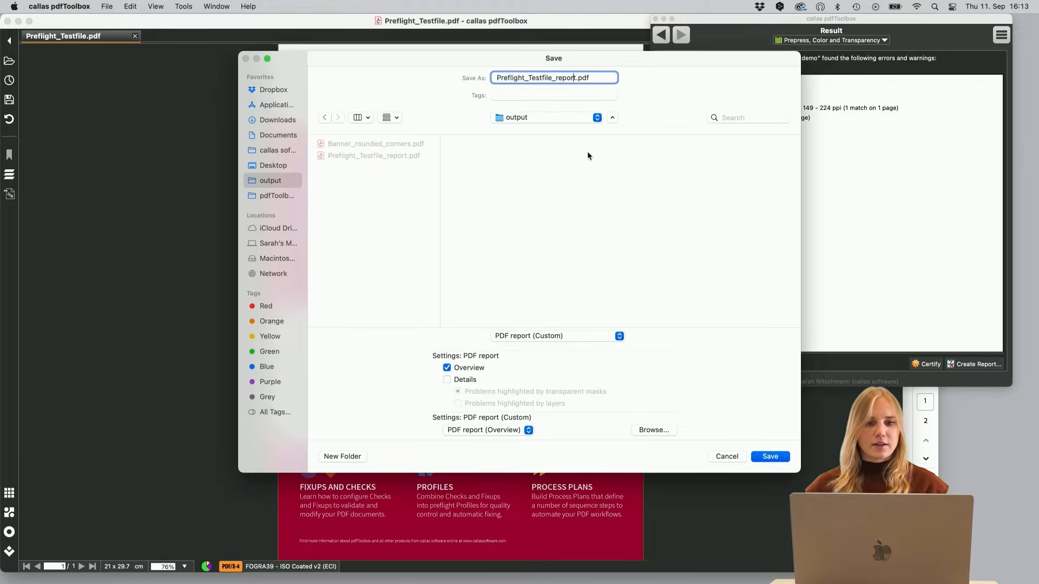
pyautogui.write('_c')
pyautogui.write('ustom')
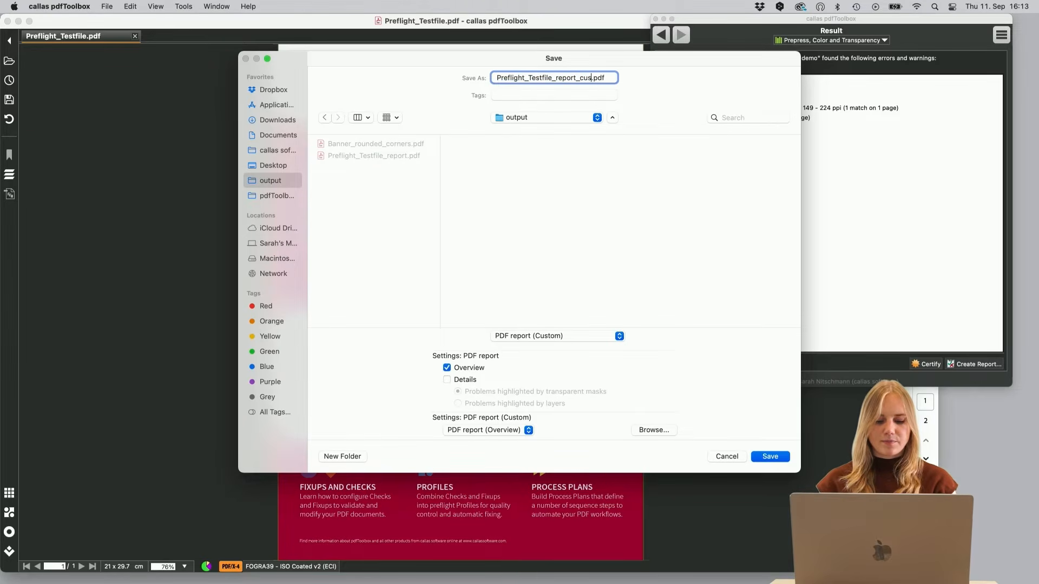
pyautogui.press('Return')
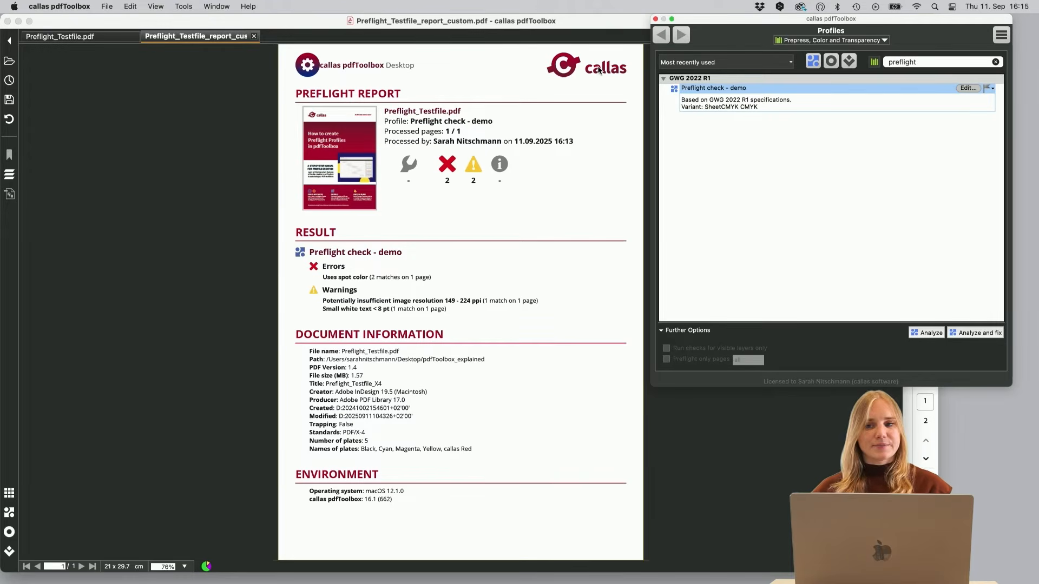
# - Close the custom report and rerun the Preflight check - demo analysis on the test file
pyautogui.click(254, 35)
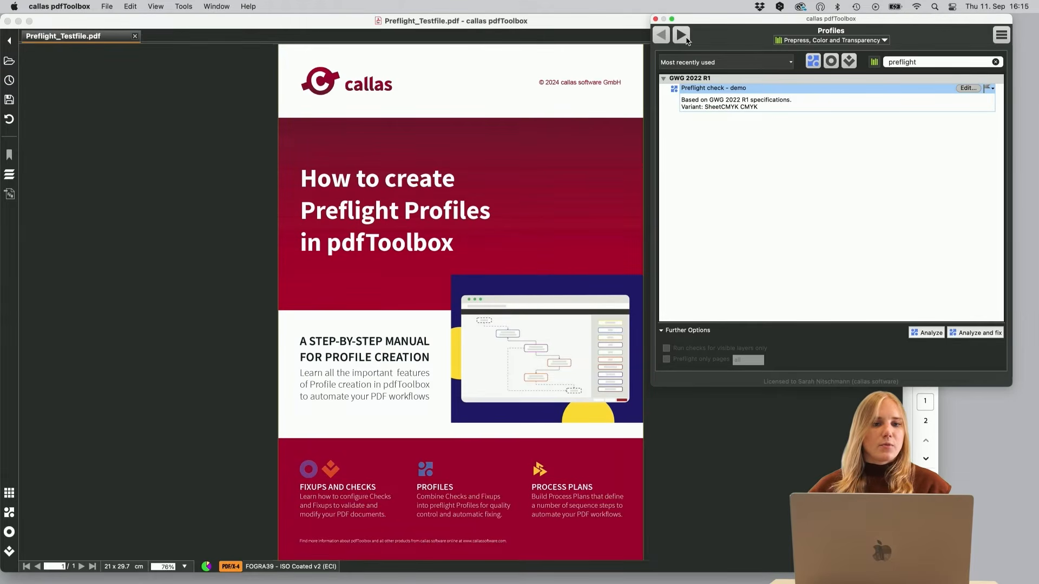
pyautogui.click(926, 333)
# - Save a custom PDF report with Details and problems highlighted by transparent masks to output as Preflight_Testfile_report_mask.pdf
pyautogui.click(978, 365)
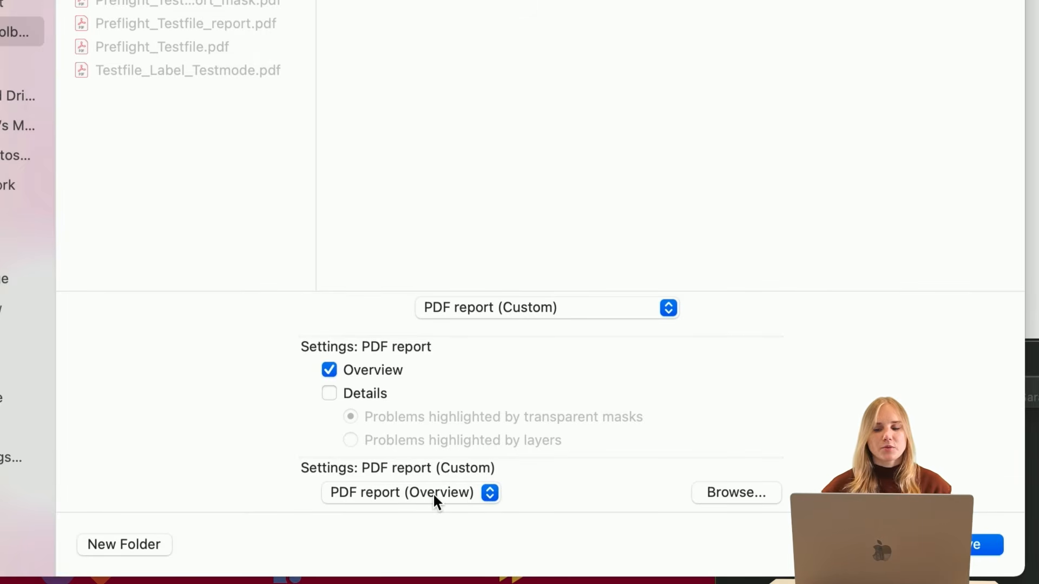
pyautogui.click(364, 394)
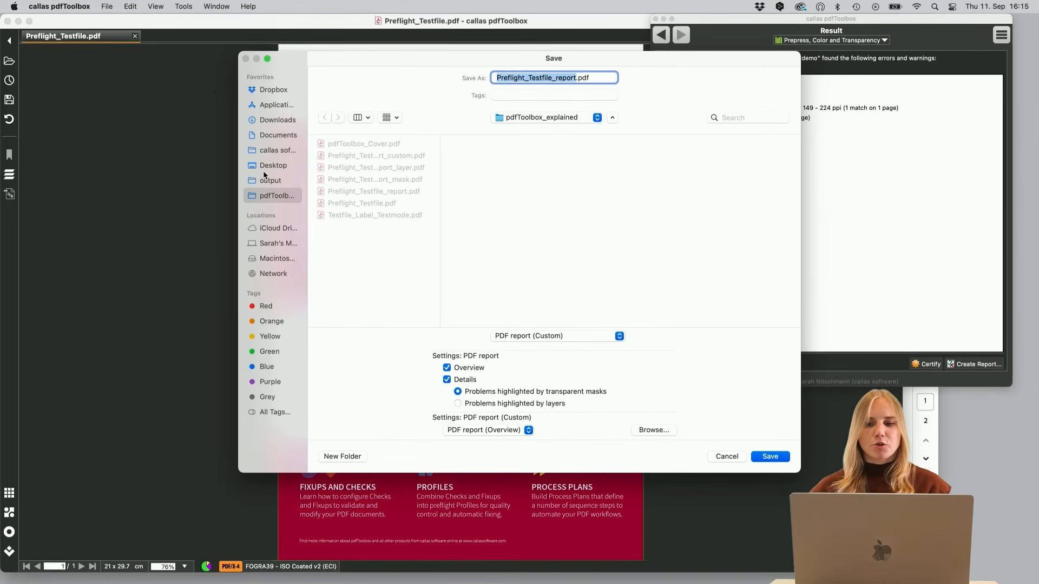
pyautogui.click(266, 181)
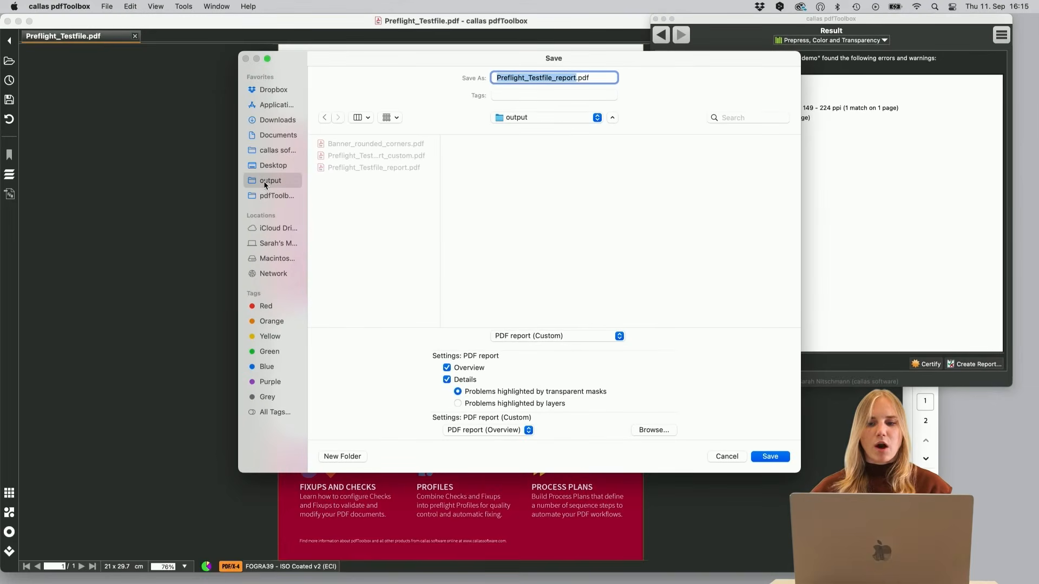
pyautogui.click(577, 78)
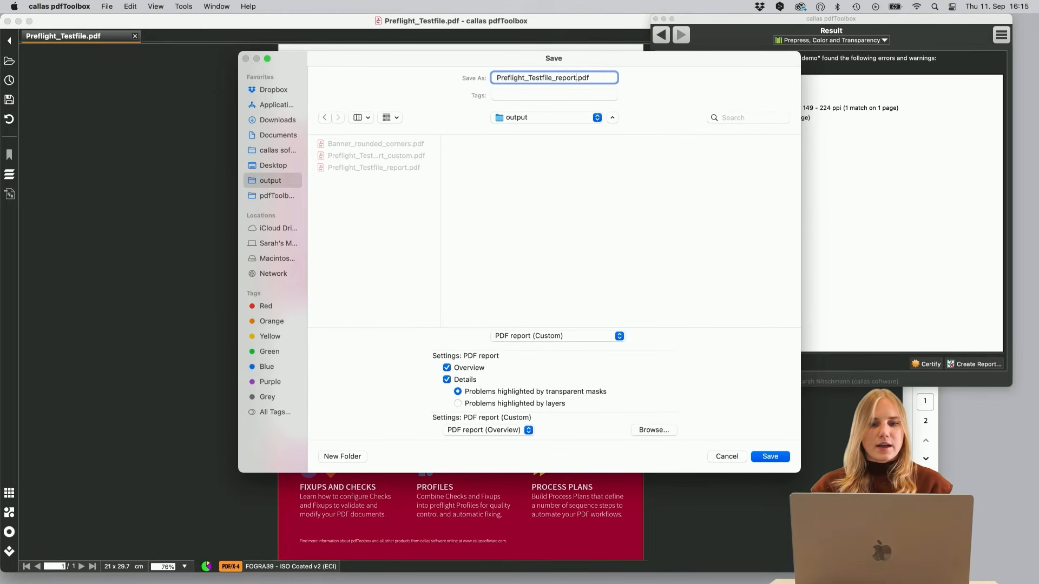
pyautogui.write('_mask')
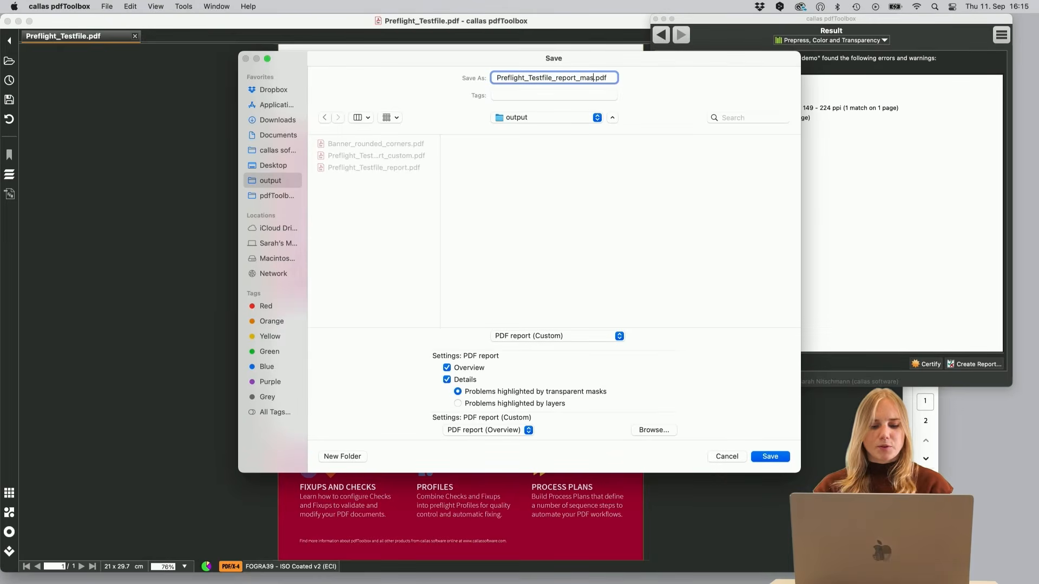
pyautogui.press('Return')
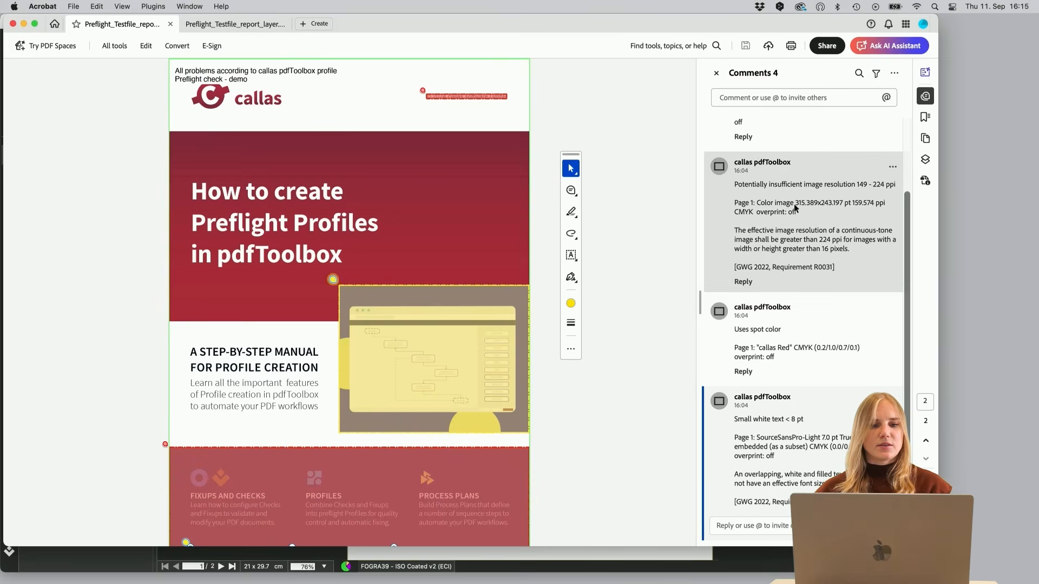
# - Examine the mask report's summary page and the highlighted problem annotations on the cover page
pyautogui.scroll(10, 642, 223)
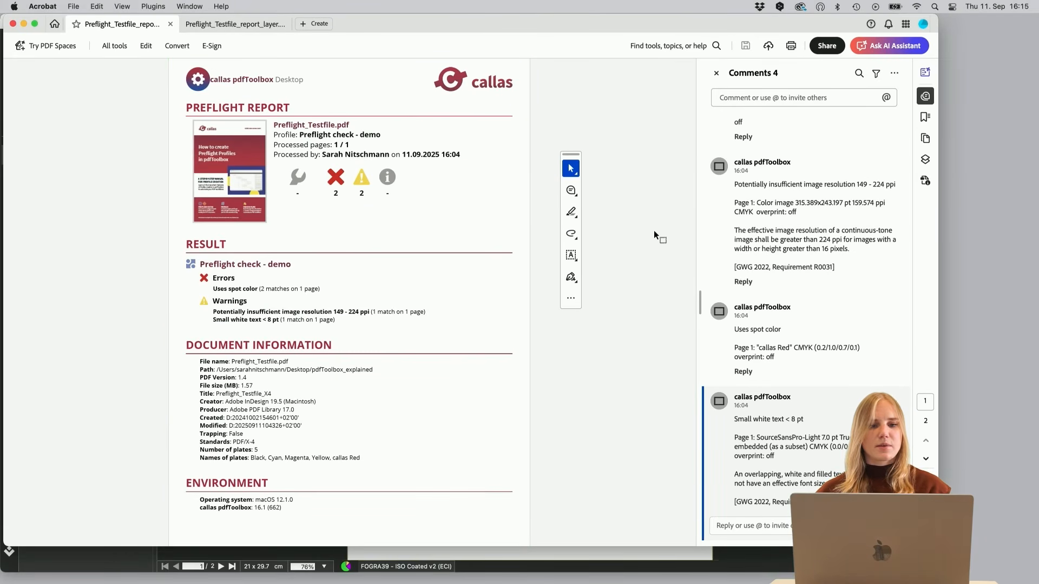
pyautogui.scroll(4, 766, 162)
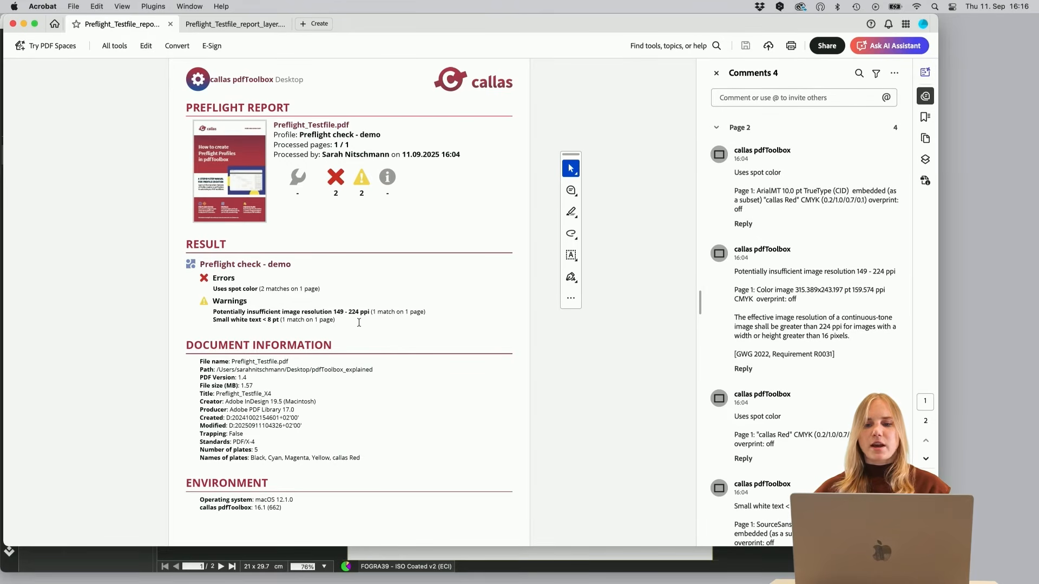
pyautogui.scroll(-10, 358, 322)
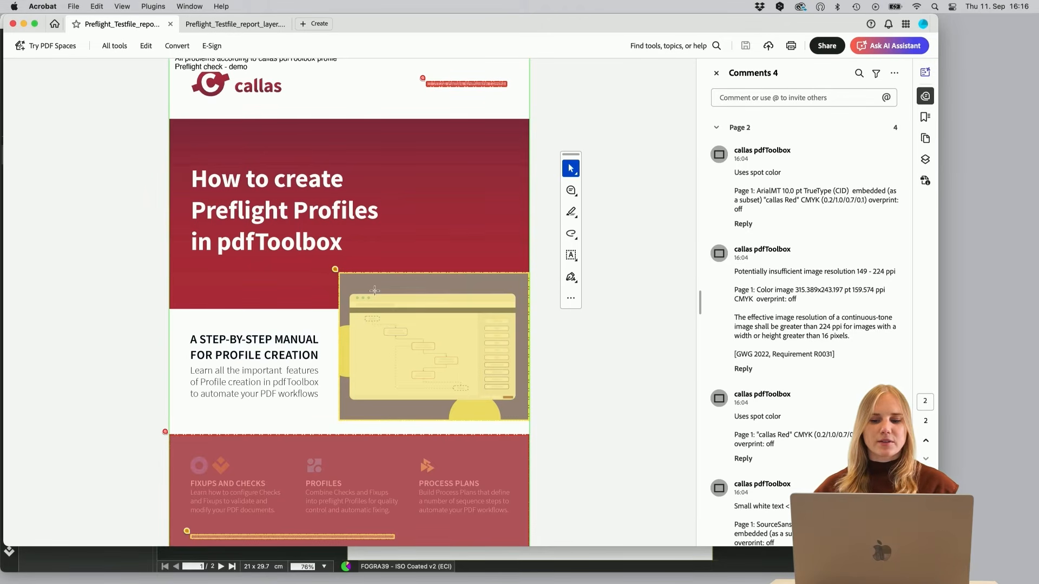
pyautogui.moveTo(343, 276)
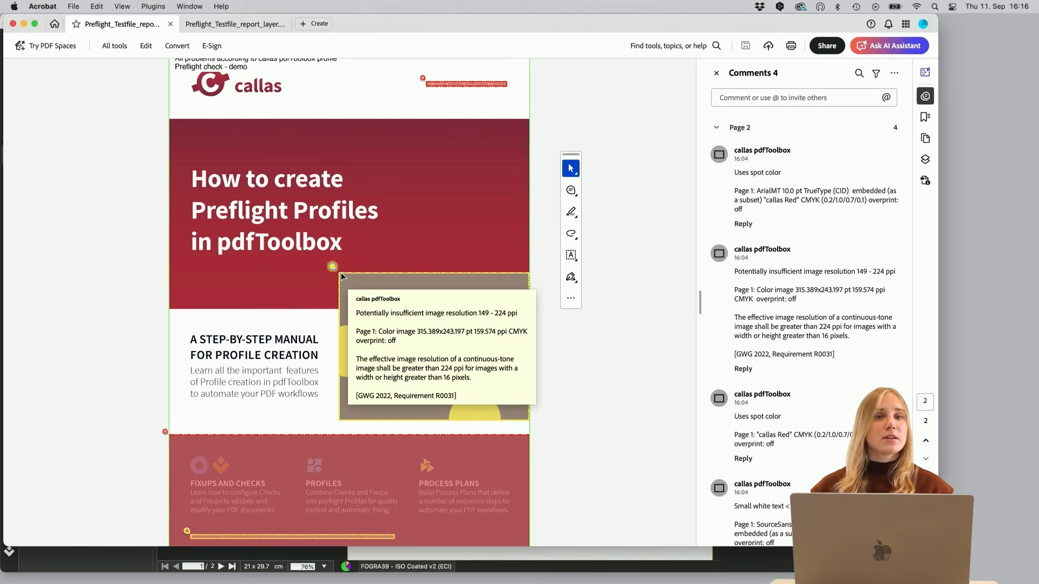
pyautogui.moveTo(464, 84)
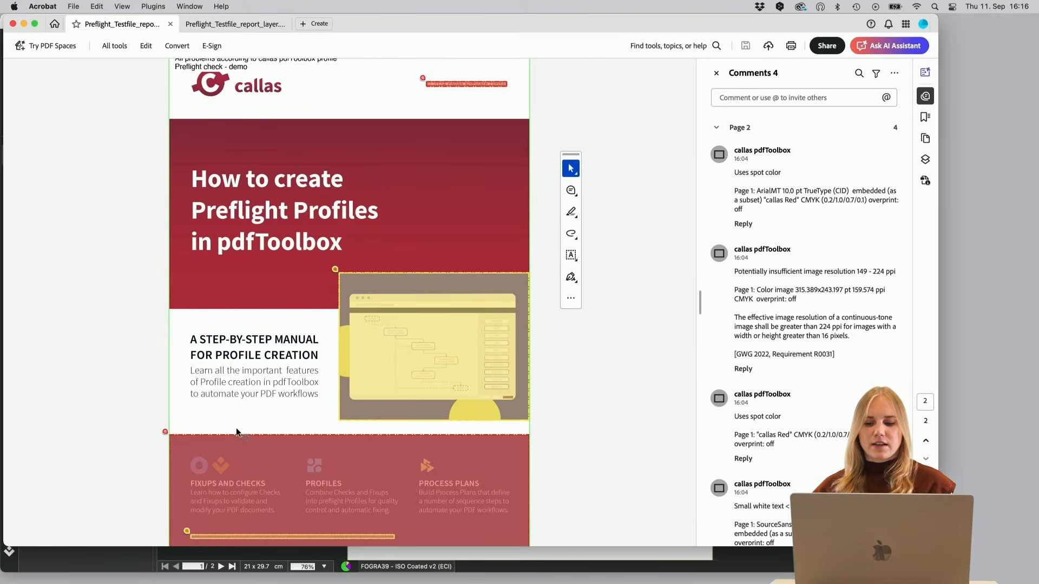
pyautogui.moveTo(236, 437)
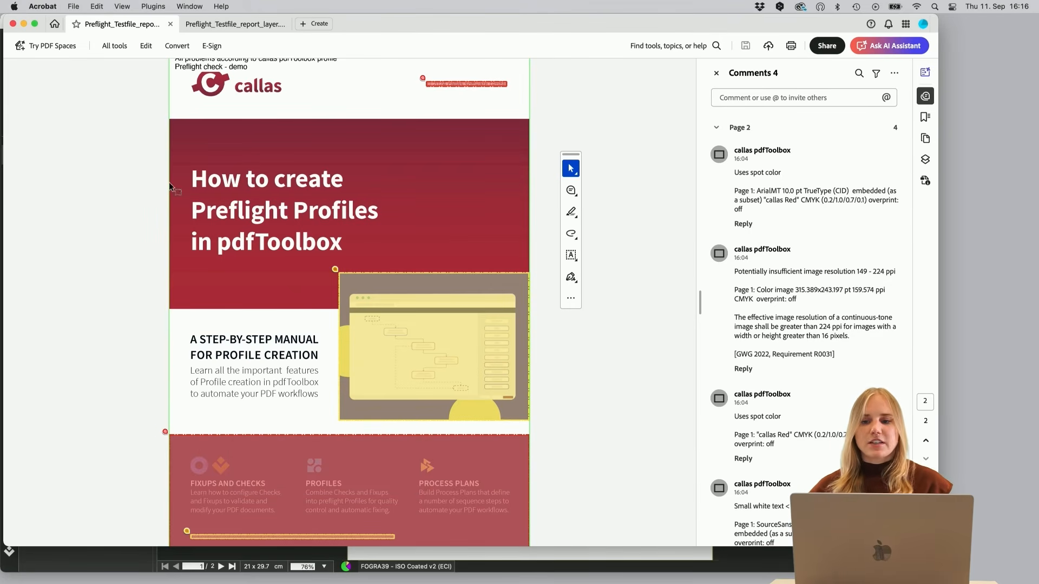
# - Switch to the layers report and toggle the Small white text < 8 pt layer off and back on
pyautogui.click(233, 23)
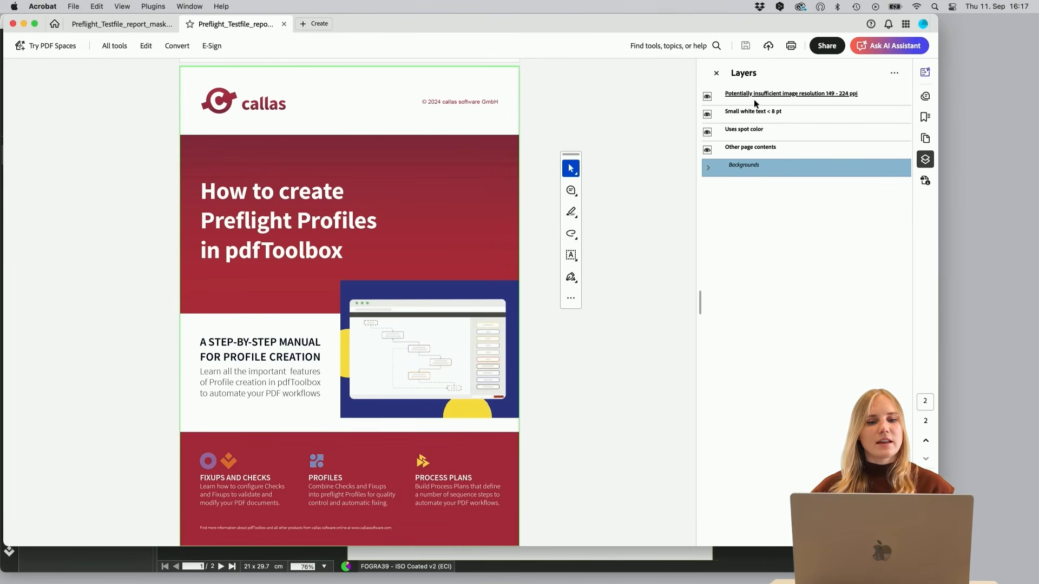
pyautogui.click(707, 114)
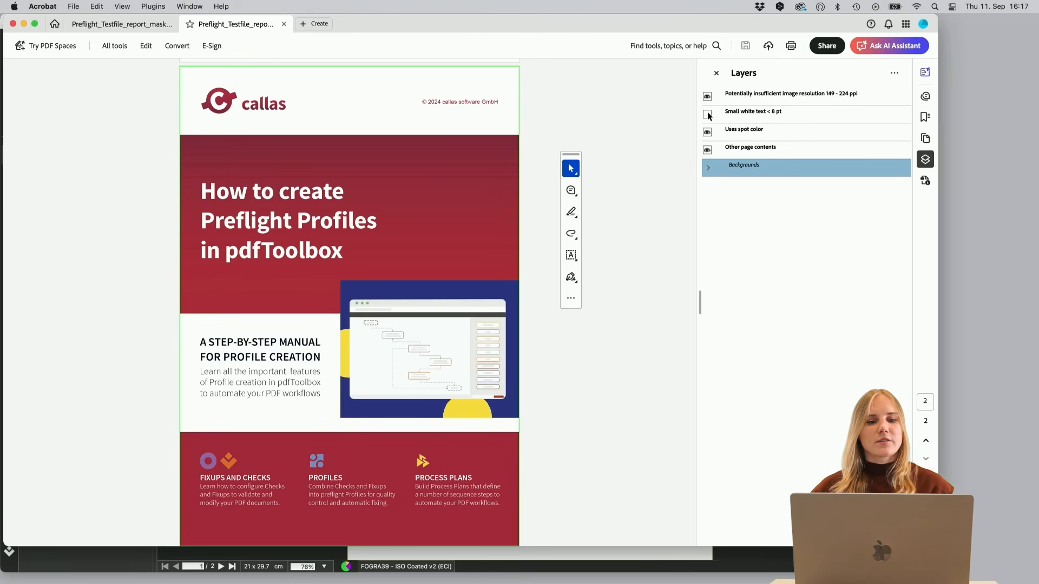
pyautogui.click(708, 114)
pyautogui.click(707, 115)
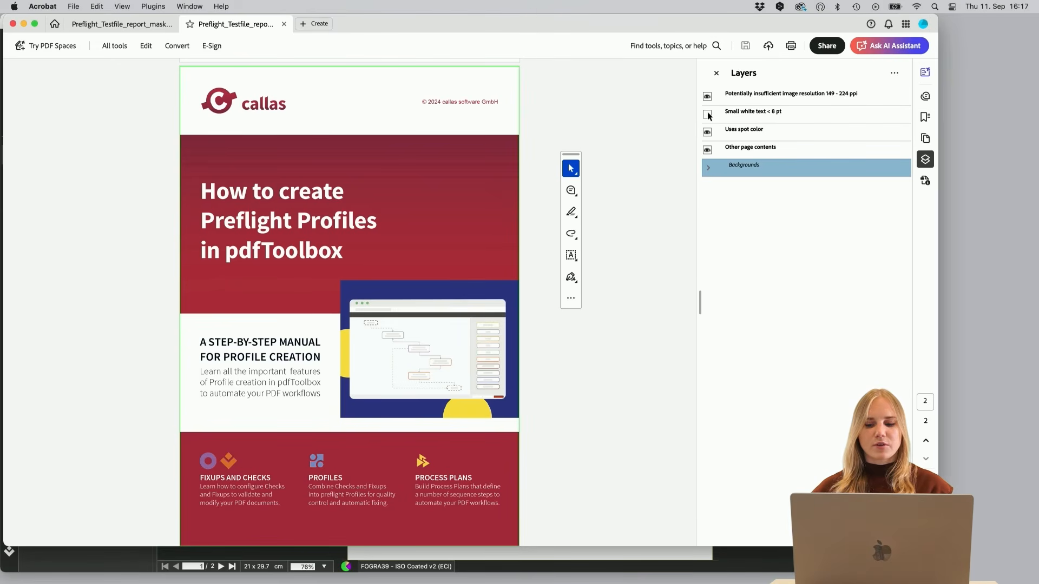
pyautogui.click(707, 114)
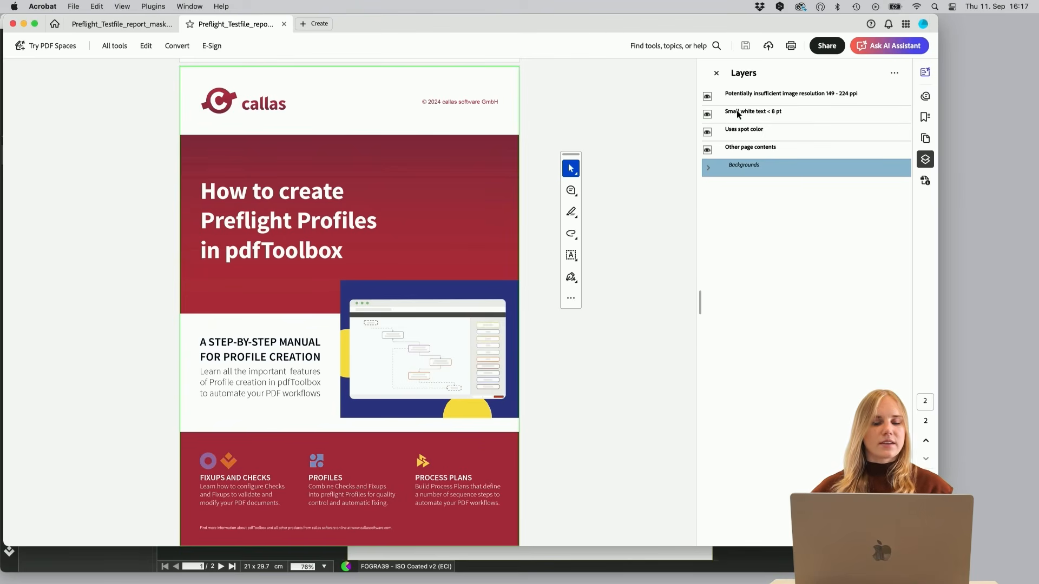
# - Toggle the Potentially insufficient image resolution 149 - 224 ppi layer off and back on
pyautogui.click(707, 97)
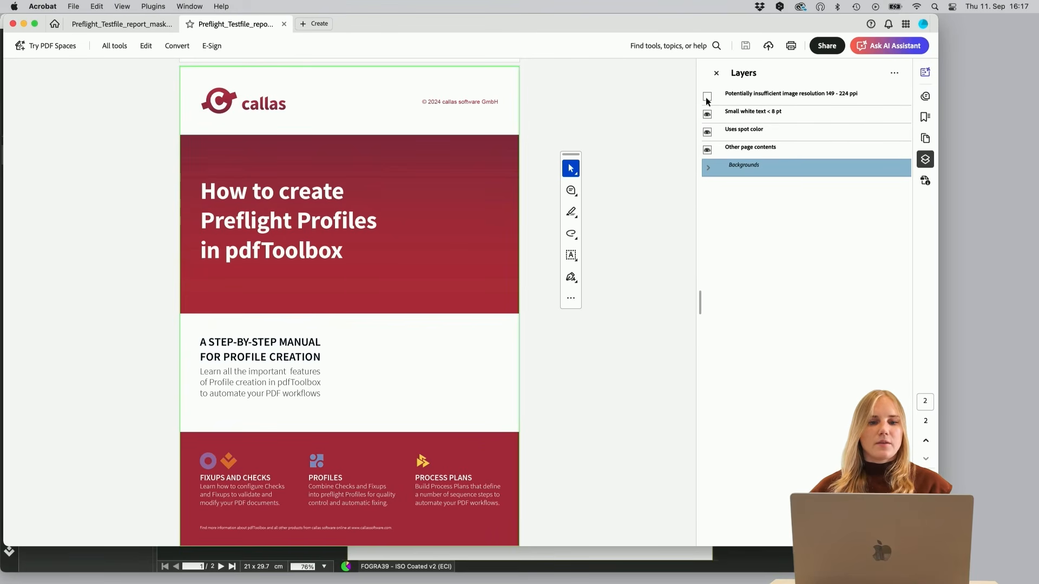
pyautogui.click(708, 97)
pyautogui.click(707, 97)
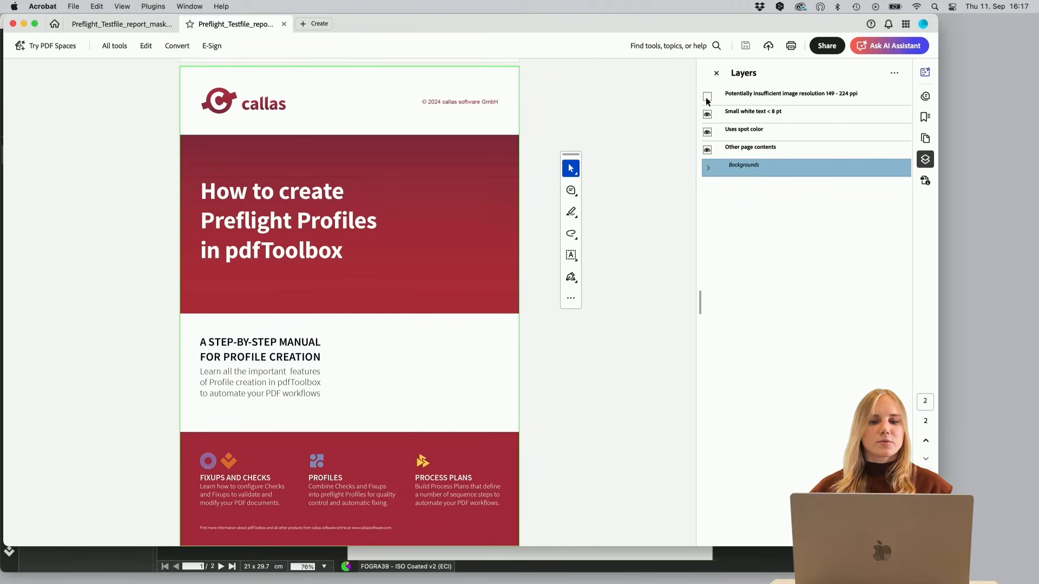
pyautogui.click(707, 97)
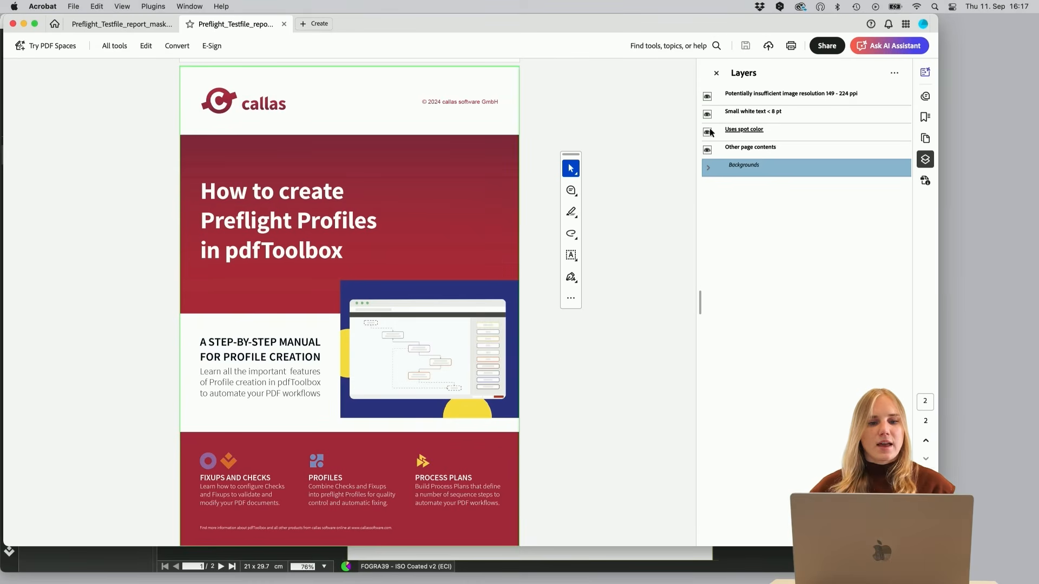
# - Hide the Other page contents, Uses spot color, Small white text and image resolution layers
pyautogui.click(707, 151)
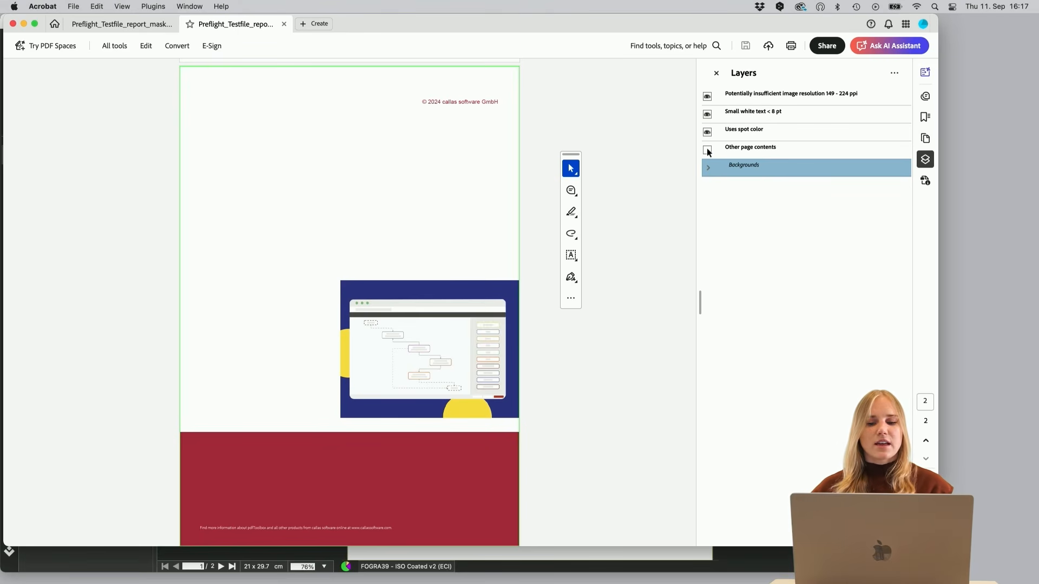
pyautogui.click(707, 133)
pyautogui.click(708, 114)
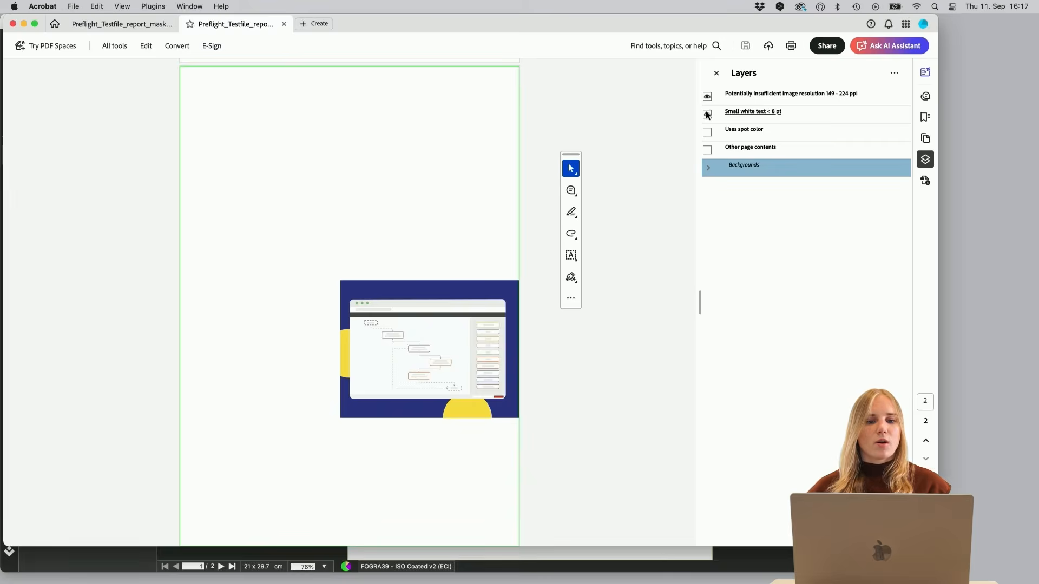
pyautogui.click(708, 96)
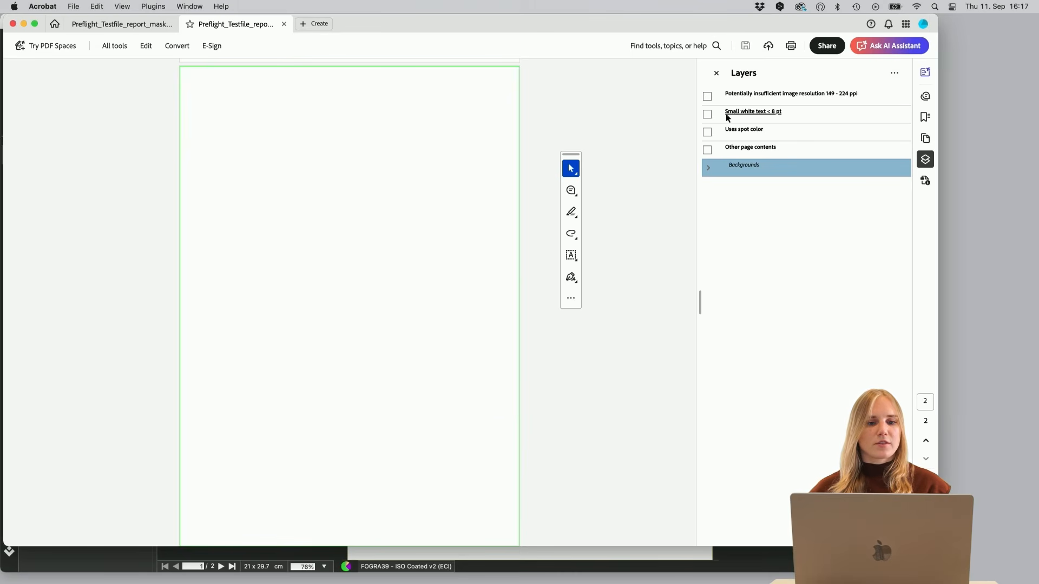
# - Expand Backgrounds and show the Solid black background together with the Small white text < 8 pt layer
pyautogui.click(707, 167)
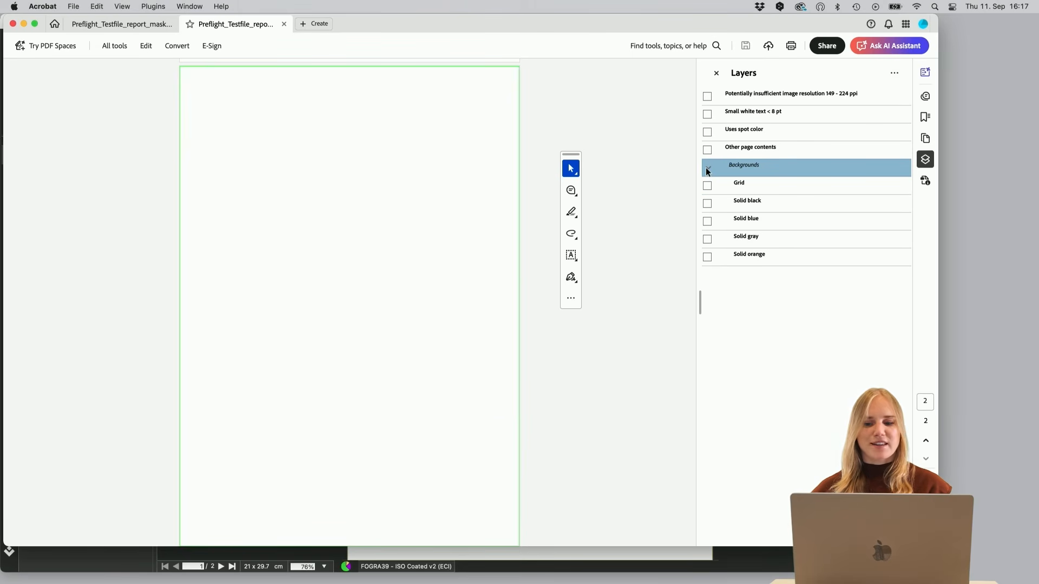
pyautogui.click(708, 204)
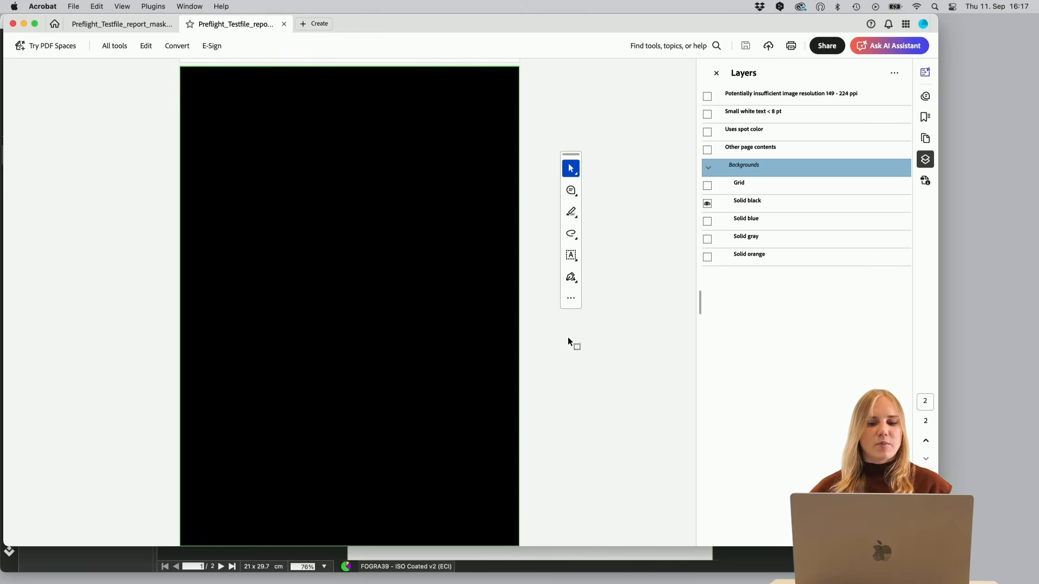
pyautogui.click(707, 115)
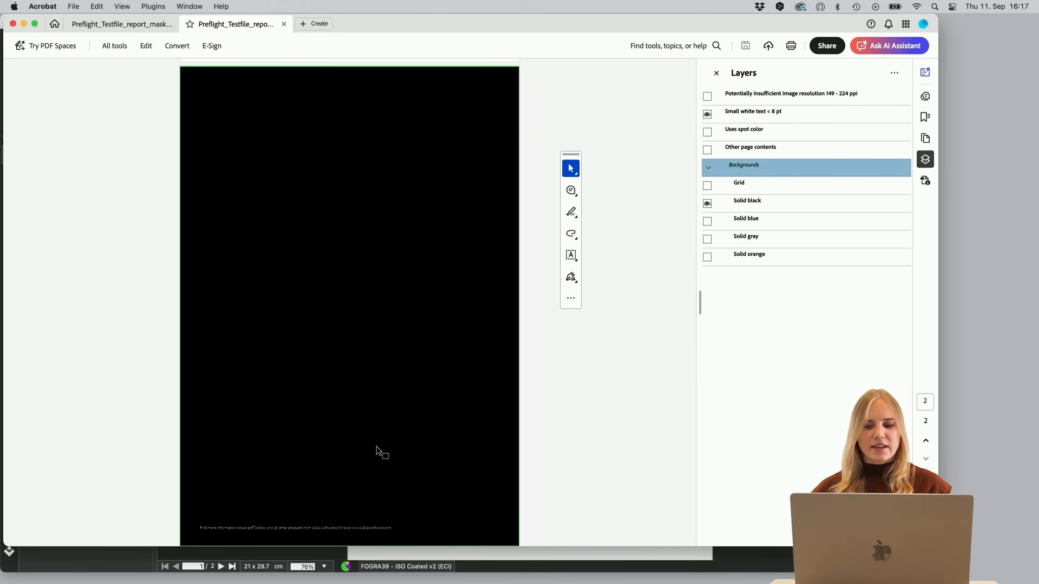